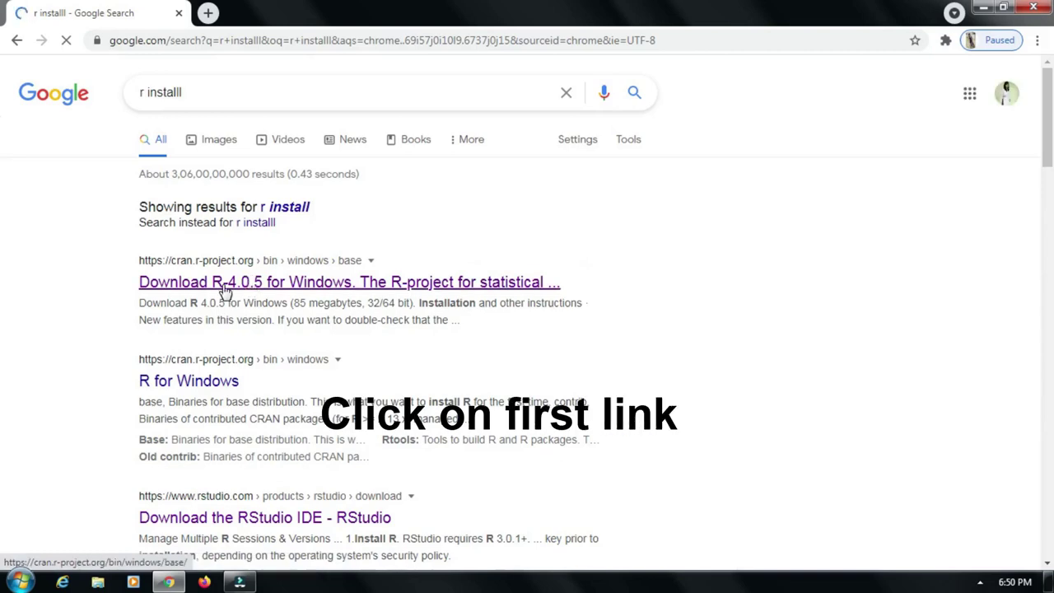
Open the CRAN page for R-4.0.5 for Windows from the search results and download the R 4.0.5 installer
{"action": "left_click", "coordinate": [228, 283]}
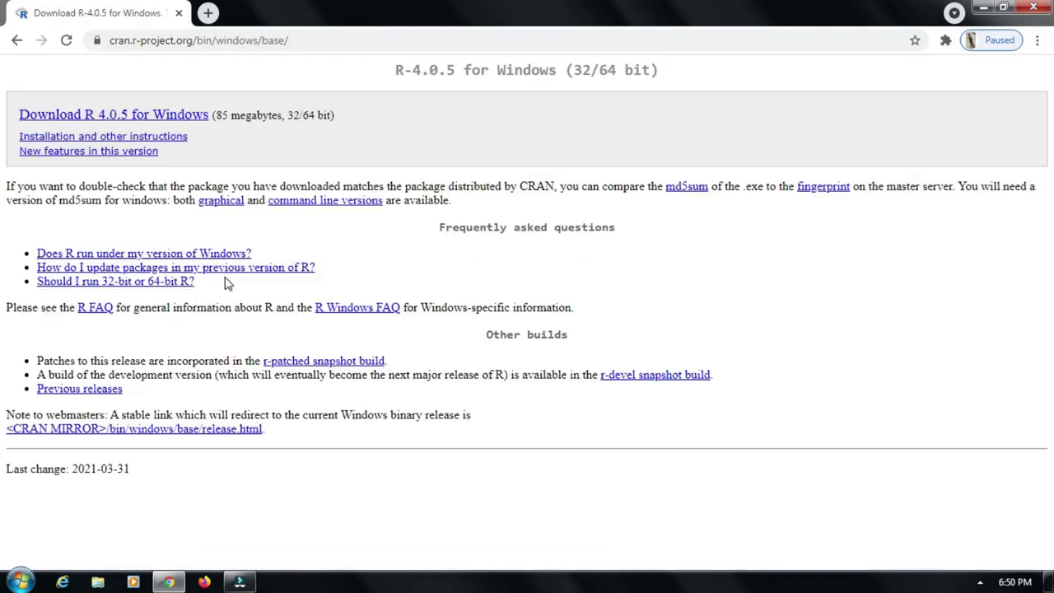
{"action": "left_click", "coordinate": [112, 117]}
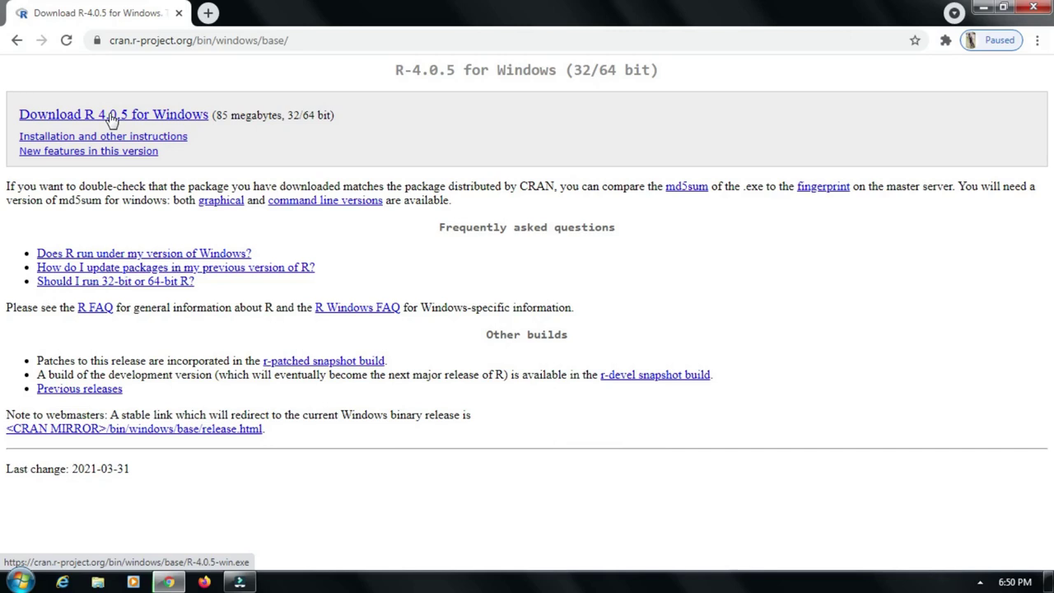
{"action": "left_click", "coordinate": [113, 120]}
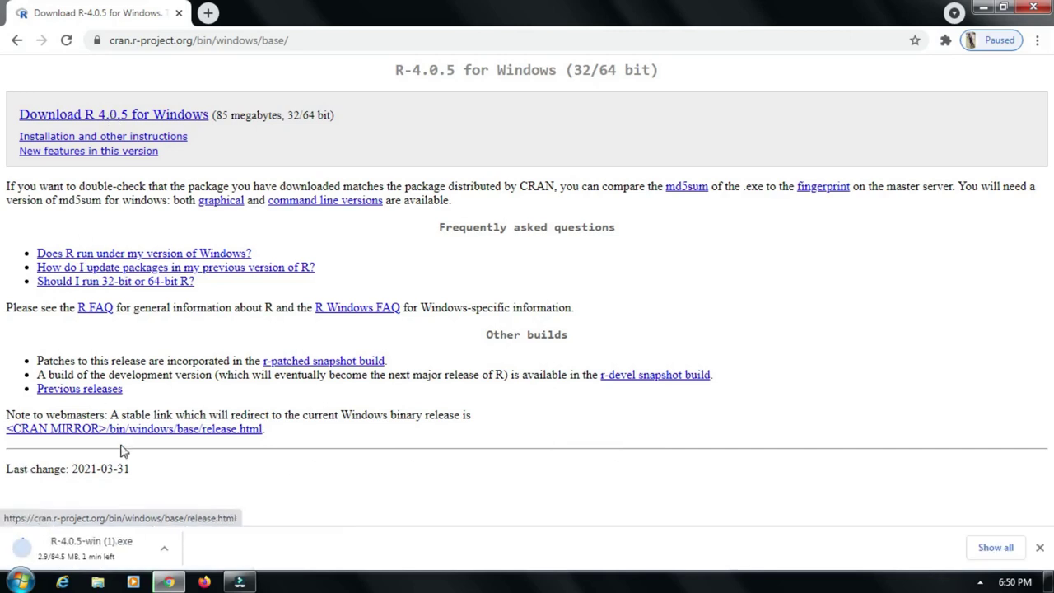
{"action": "left_click", "coordinate": [166, 552]}
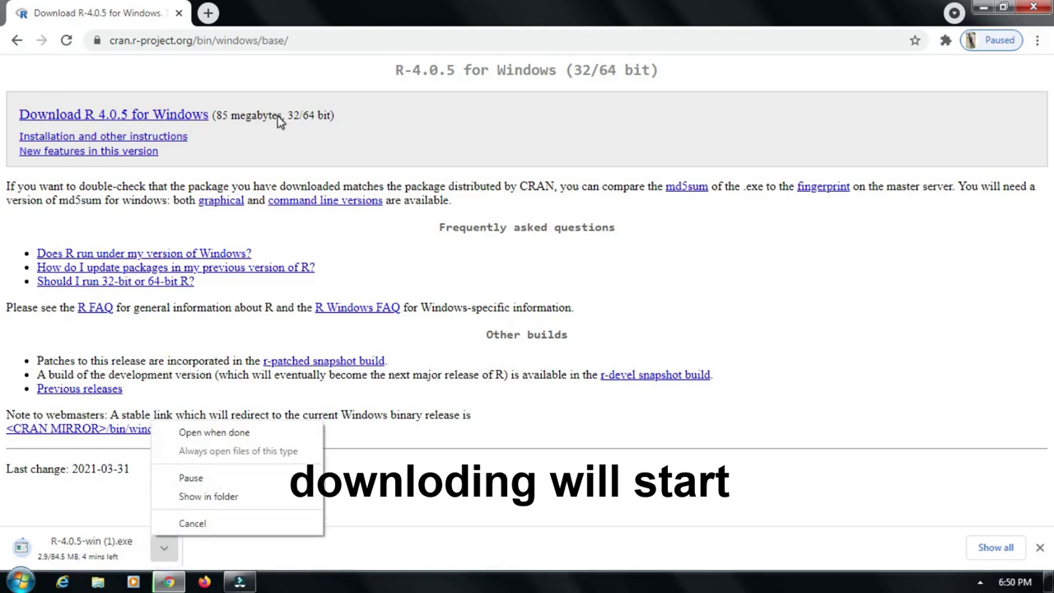
Search Google for "r studio" in a new browser tab
{"action": "left_click", "coordinate": [208, 13]}
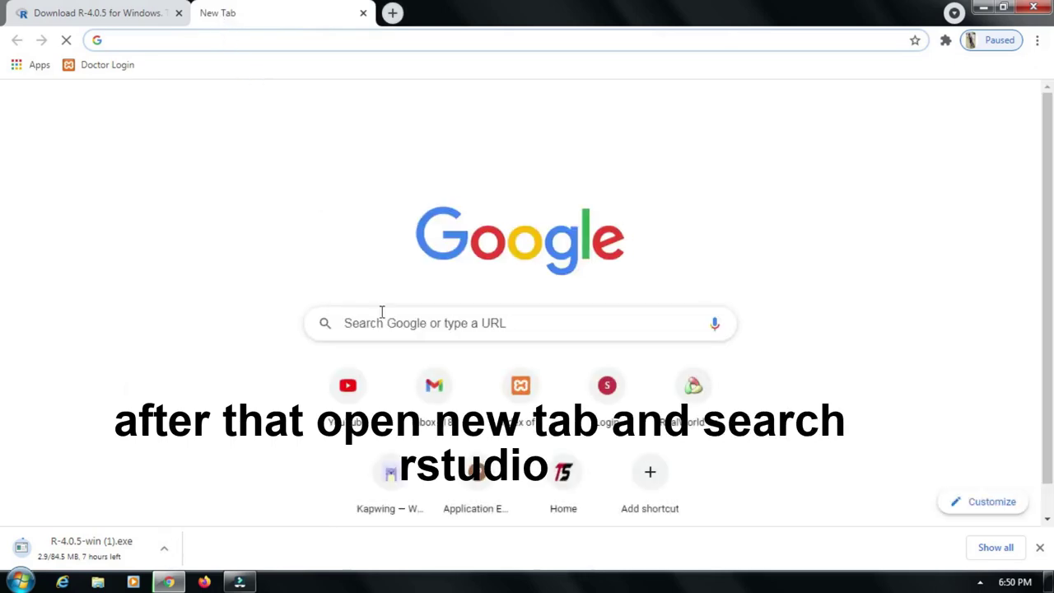
{"action": "left_click", "coordinate": [381, 321]}
{"action": "type", "text": "r "}
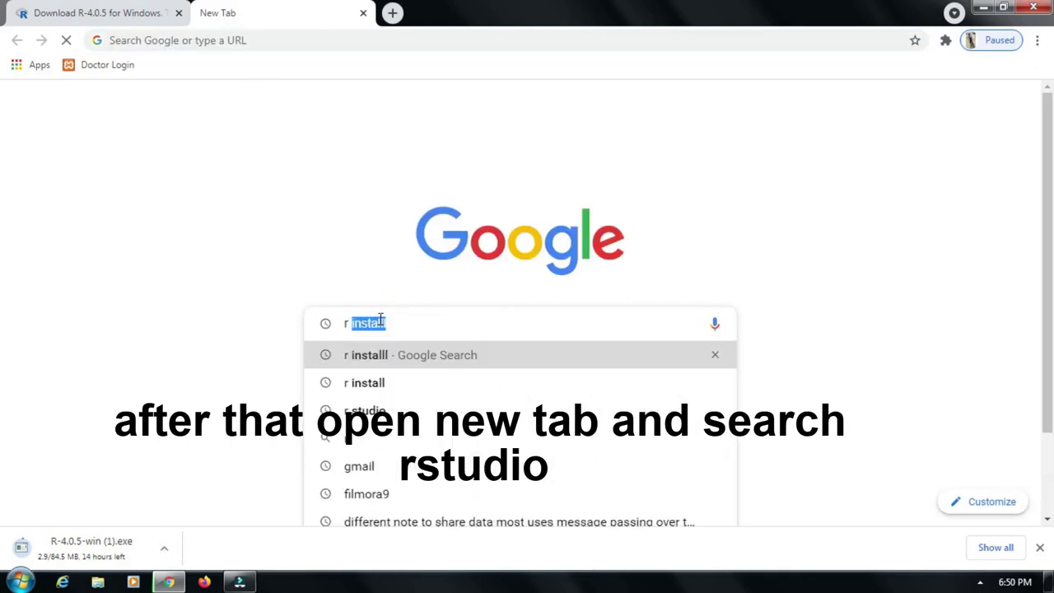
{"action": "type", "text": "studio"}
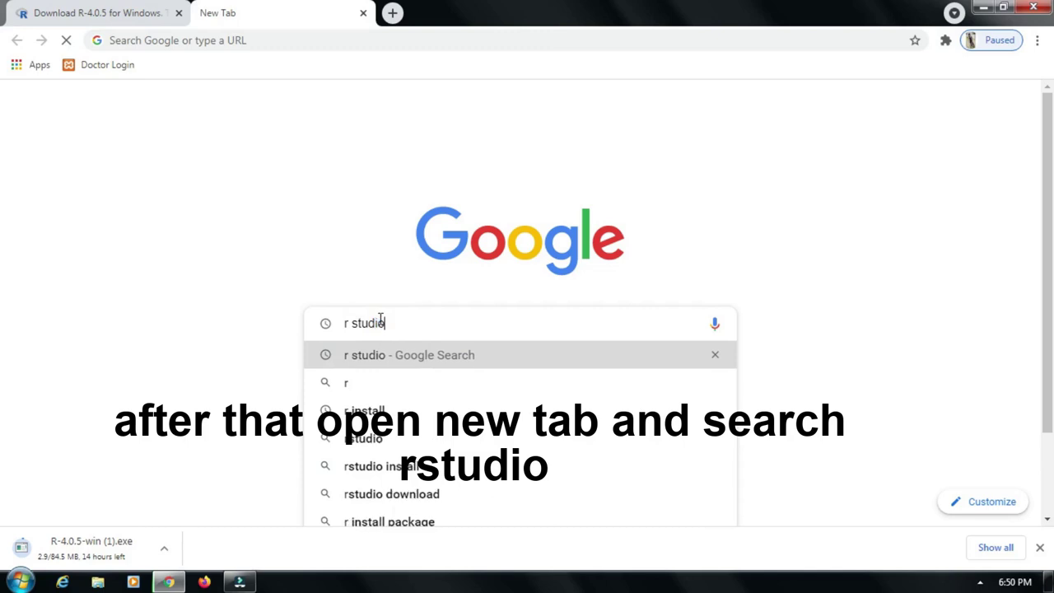
{"action": "left_click_drag", "start_coordinate": [401, 322], "coordinate": [335, 322]}
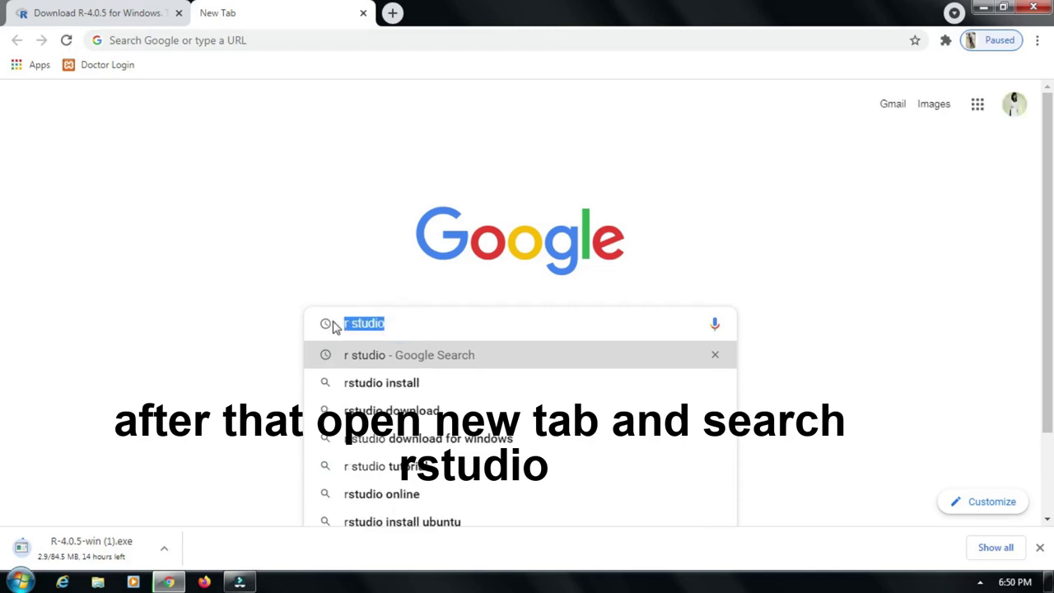
{"action": "key", "text": "Return"}
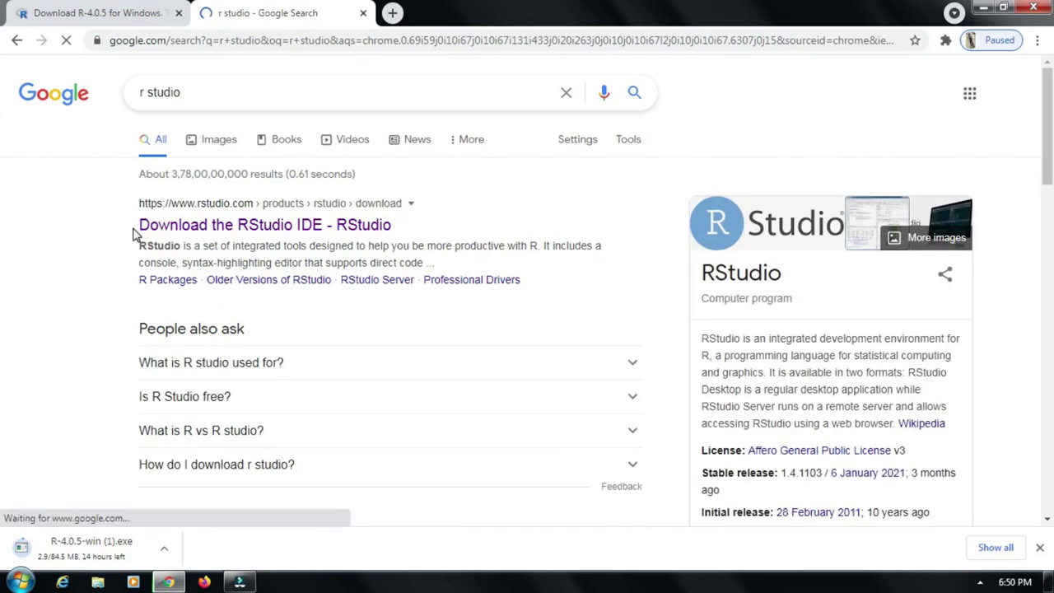
Open the RStudio IDE download page and download the free RStudio Desktop 1.4.1106 installer for Windows
{"action": "left_click_drag", "start_coordinate": [135, 226], "coordinate": [416, 232]}
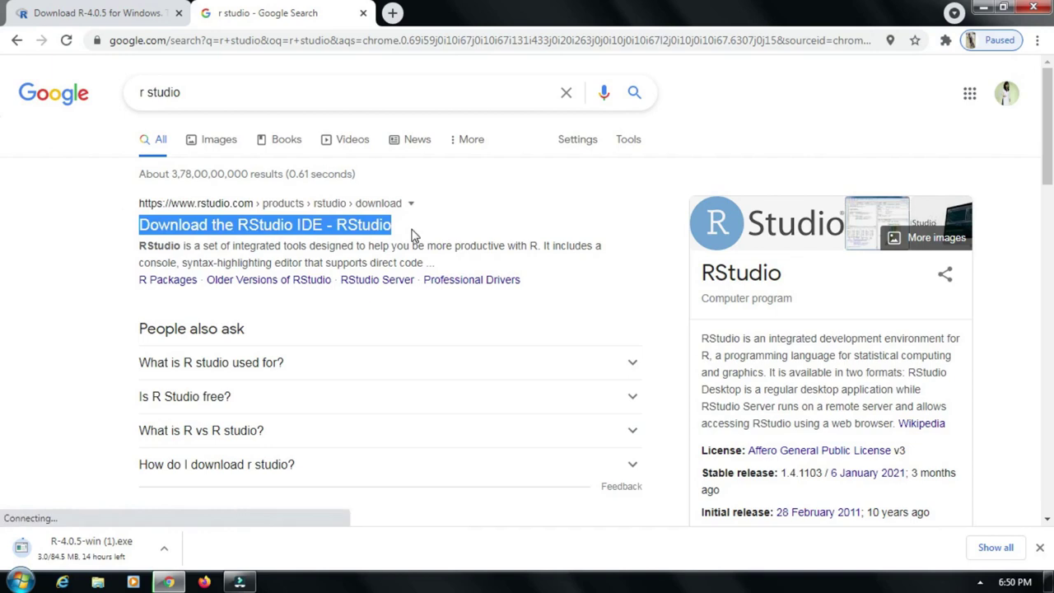
{"action": "left_click", "coordinate": [284, 229]}
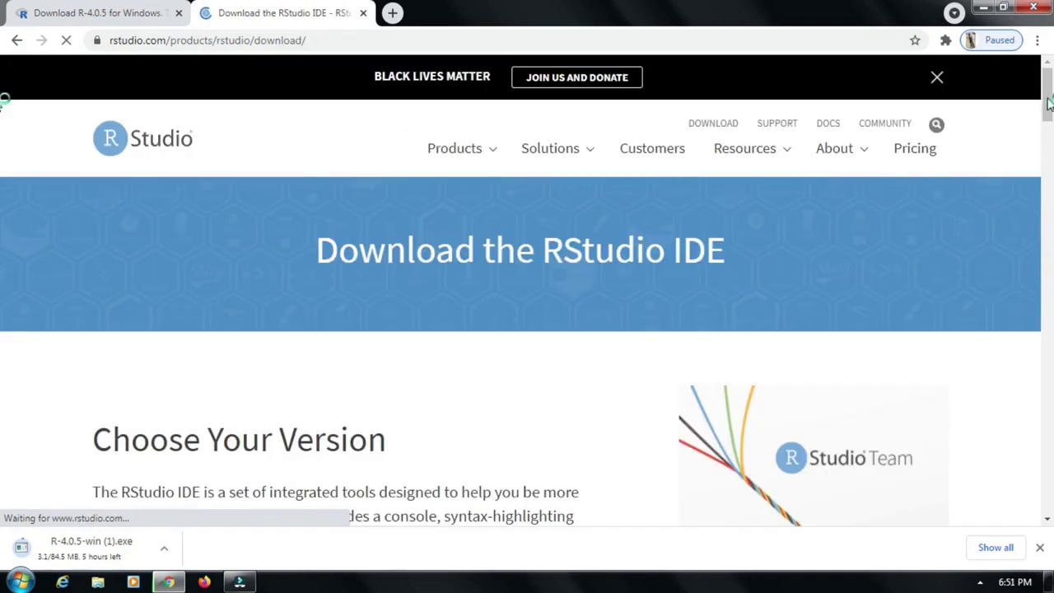
{"action": "scroll", "coordinate": [1048, 103], "scroll_direction": "down", "scroll_amount": 8}
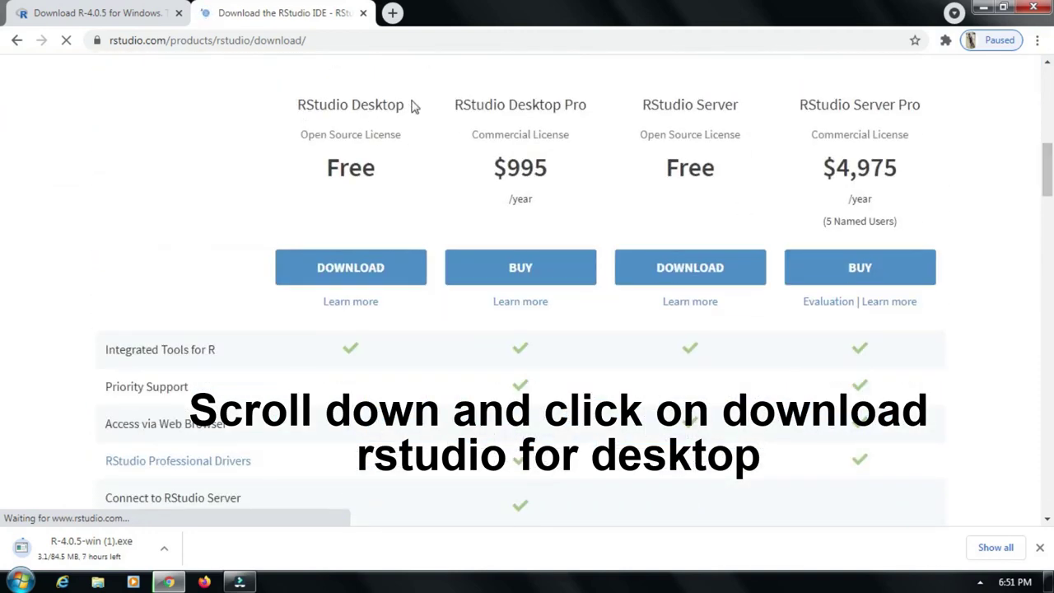
{"action": "left_click_drag", "start_coordinate": [412, 102], "coordinate": [294, 110]}
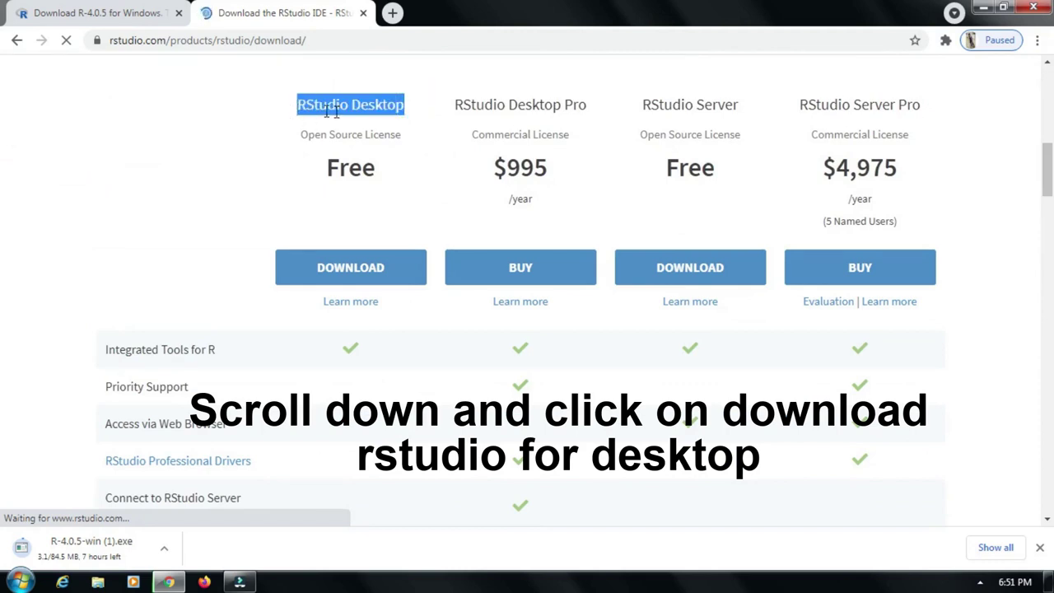
{"action": "left_click", "coordinate": [354, 272]}
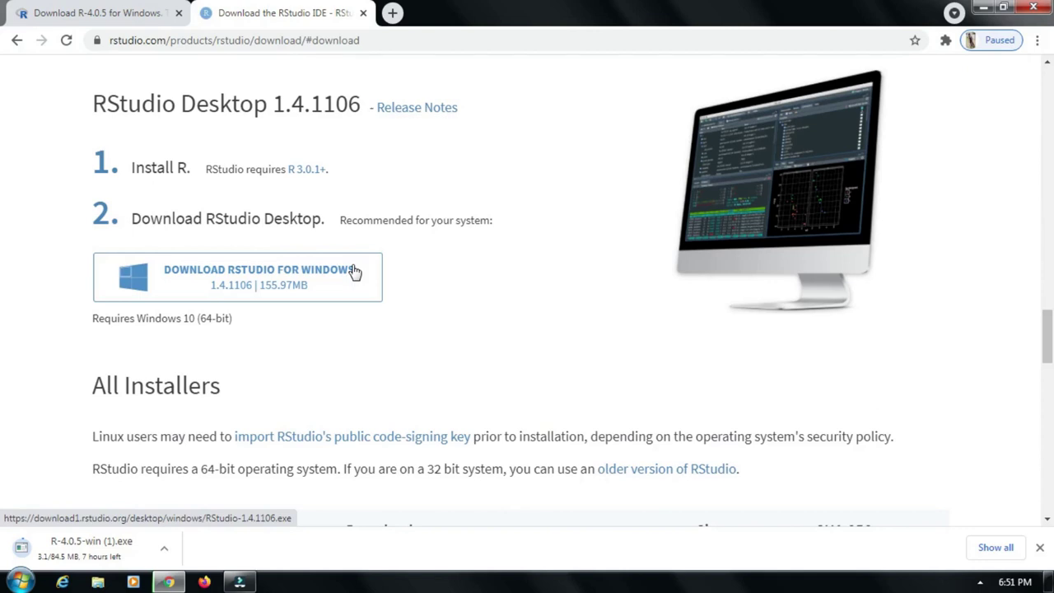
{"action": "left_click", "coordinate": [232, 285]}
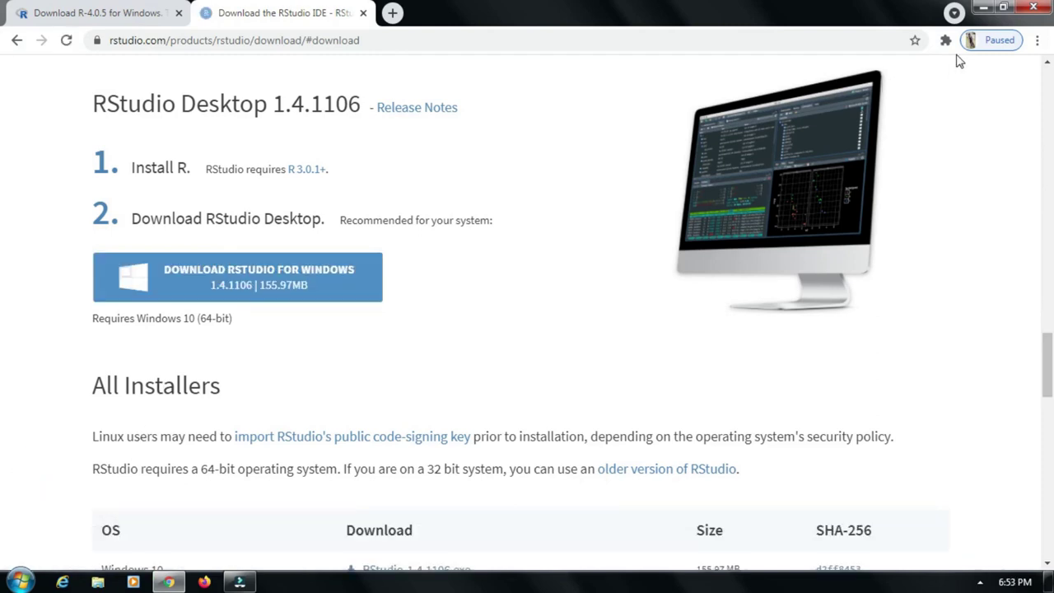
Show the downloaded R-4.0.5-win.exe in its folder from the browser's download list
{"action": "left_click", "coordinate": [1034, 40]}
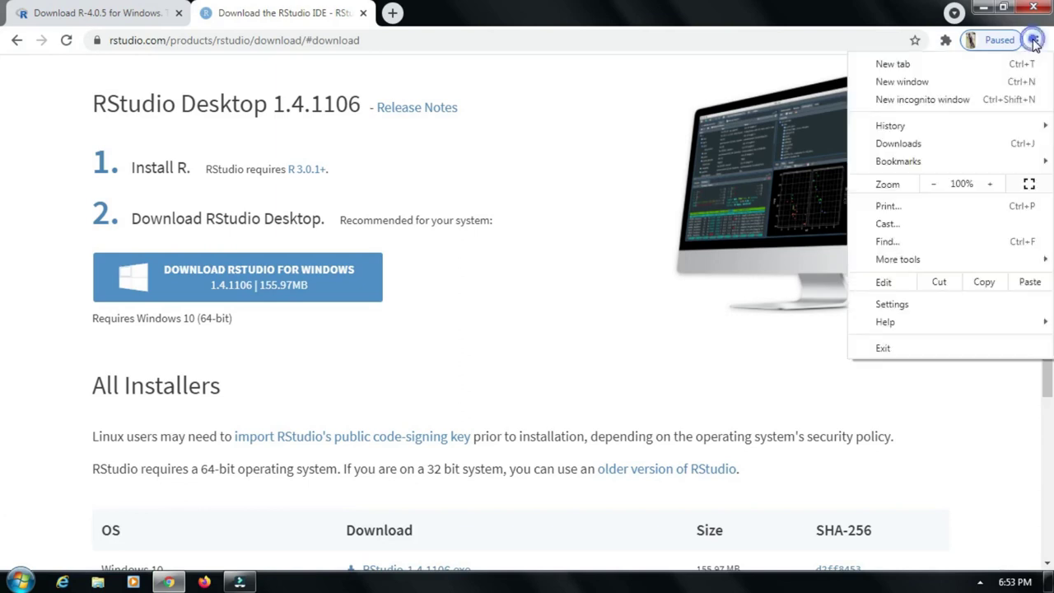
{"action": "left_click", "coordinate": [944, 143]}
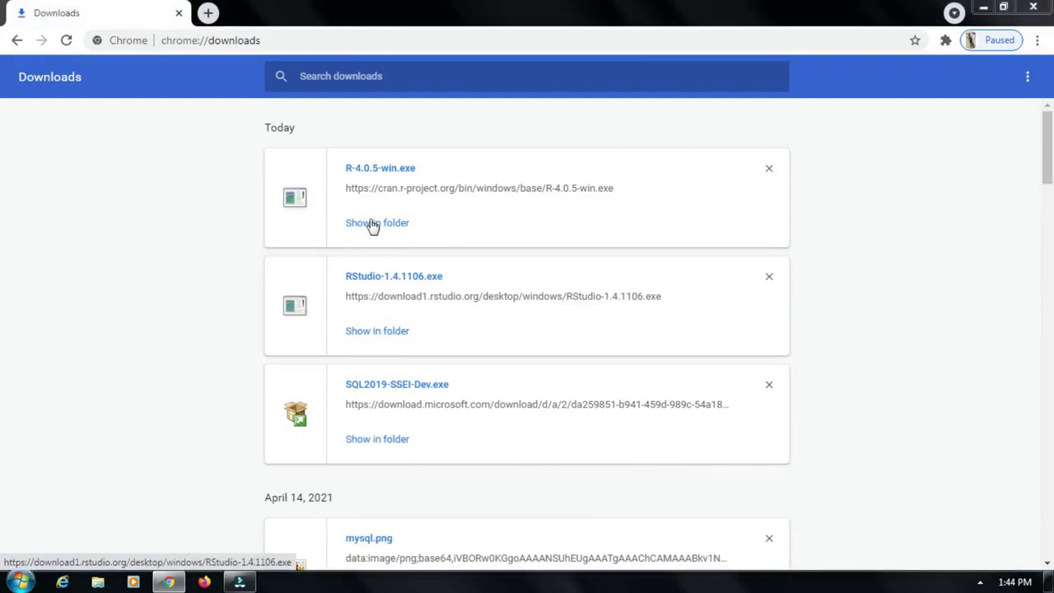
{"action": "left_click", "coordinate": [372, 224]}
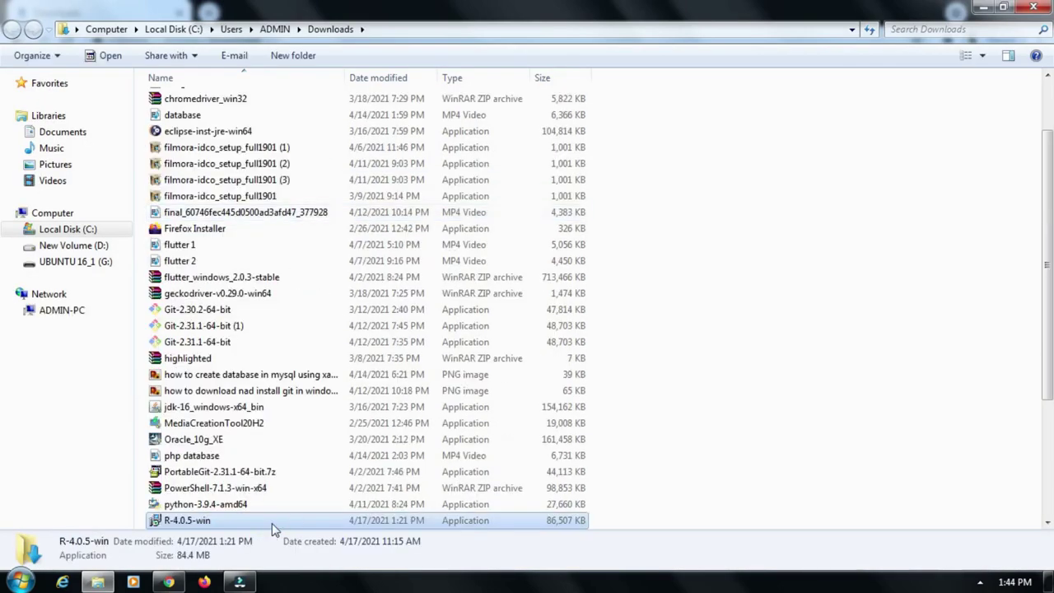
Run the R-4.0.5-win installer, allowing it through the security warning, and minimize the open windows
{"action": "left_click", "coordinate": [272, 523]}
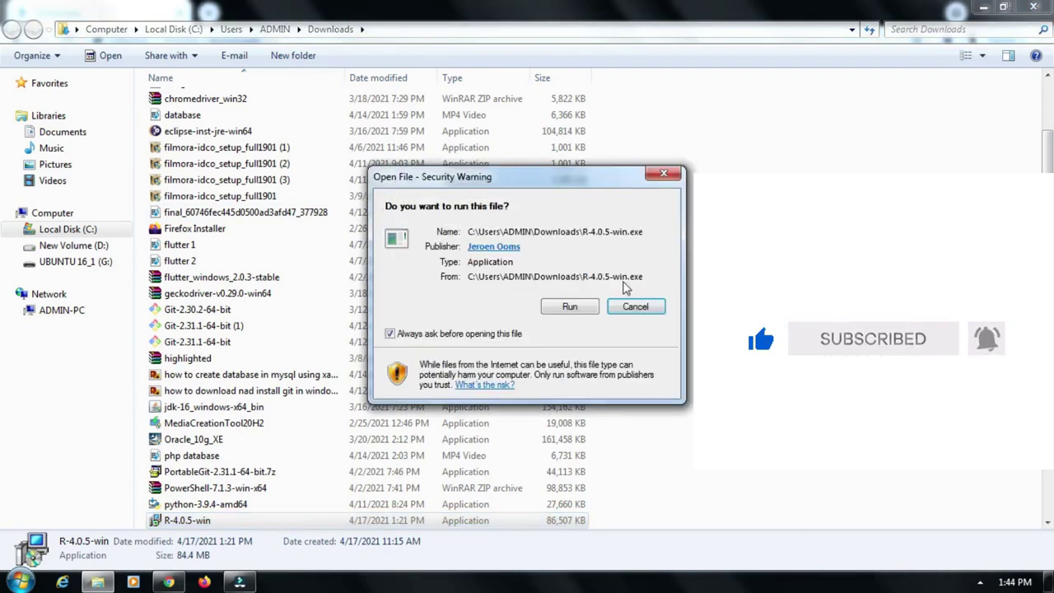
{"action": "left_click", "coordinate": [569, 308]}
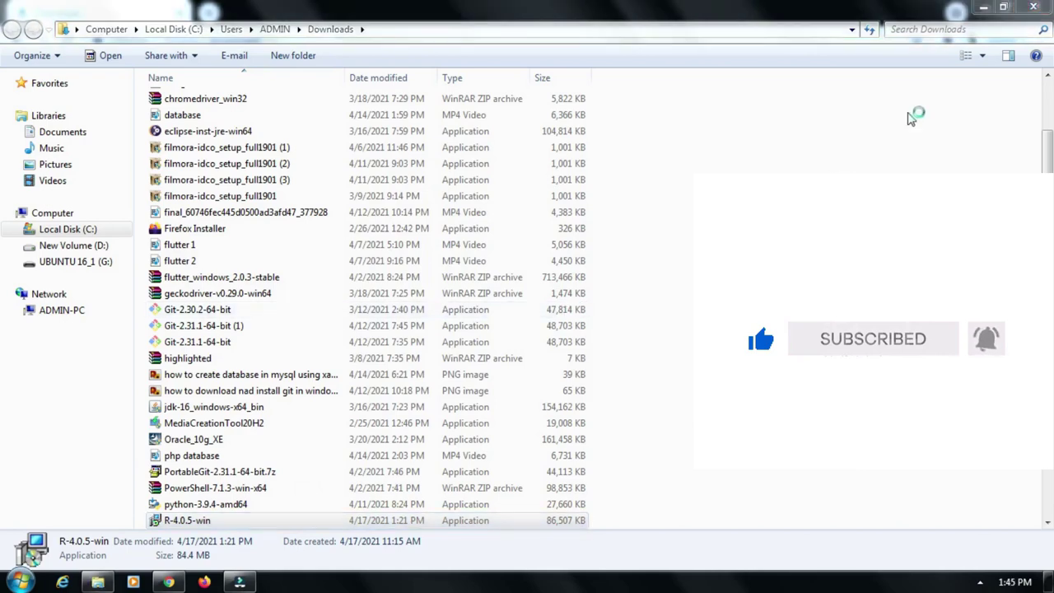
{"action": "left_click", "coordinate": [985, 10]}
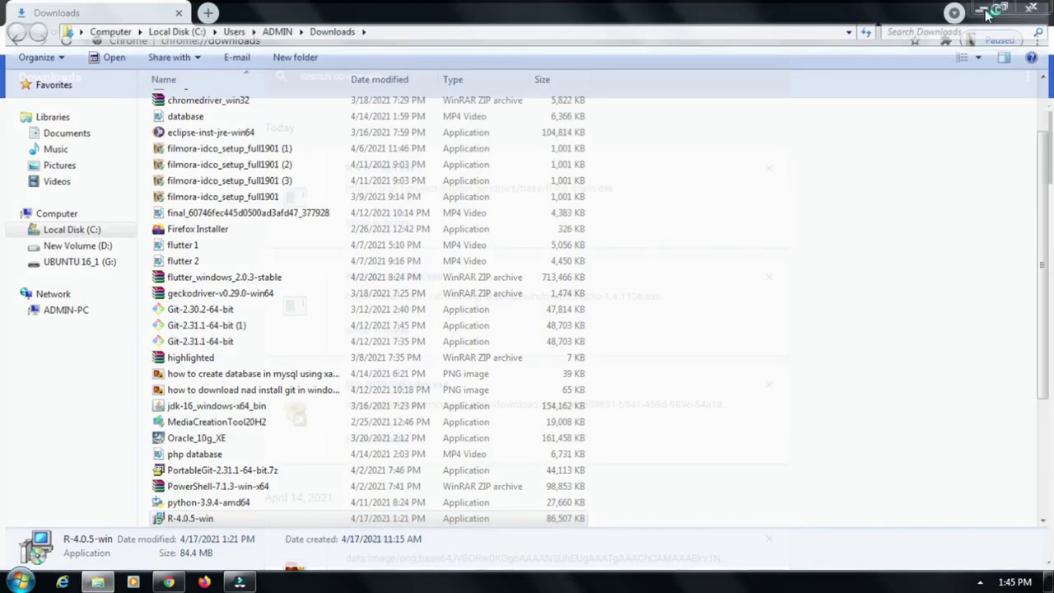
{"action": "left_click", "coordinate": [985, 10]}
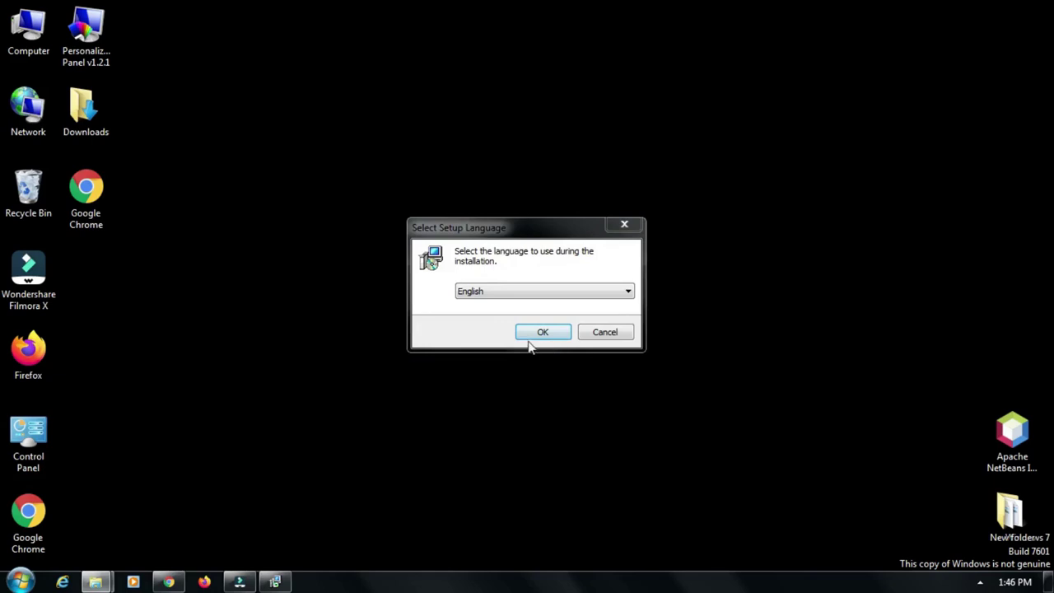
Start the R setup in English and keep the C:\Program Files\R\R-4.0.5 destination with all user installation components
{"action": "left_click", "coordinate": [537, 339]}
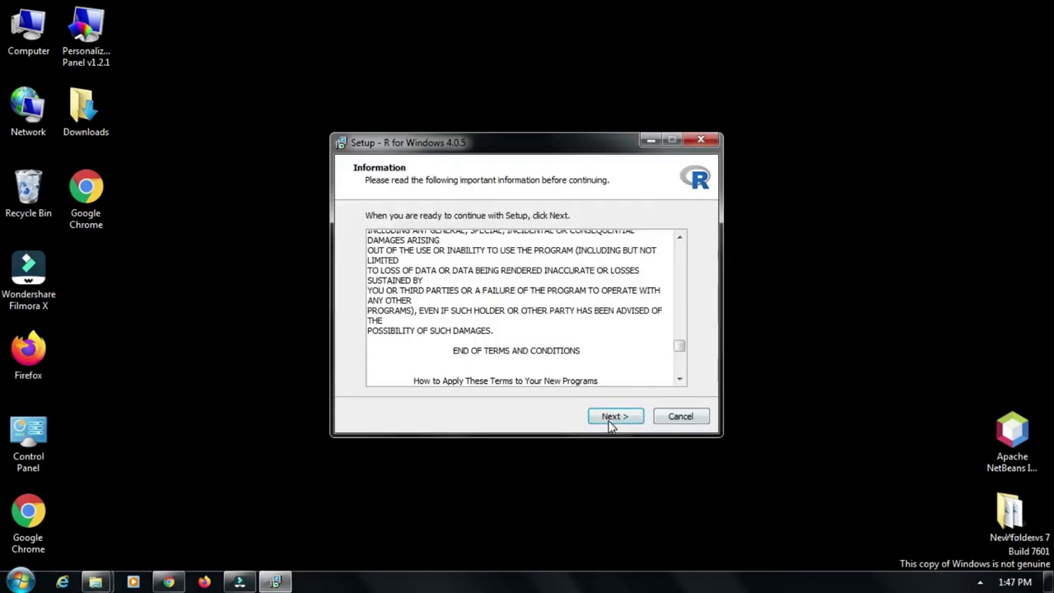
{"action": "left_click", "coordinate": [611, 417]}
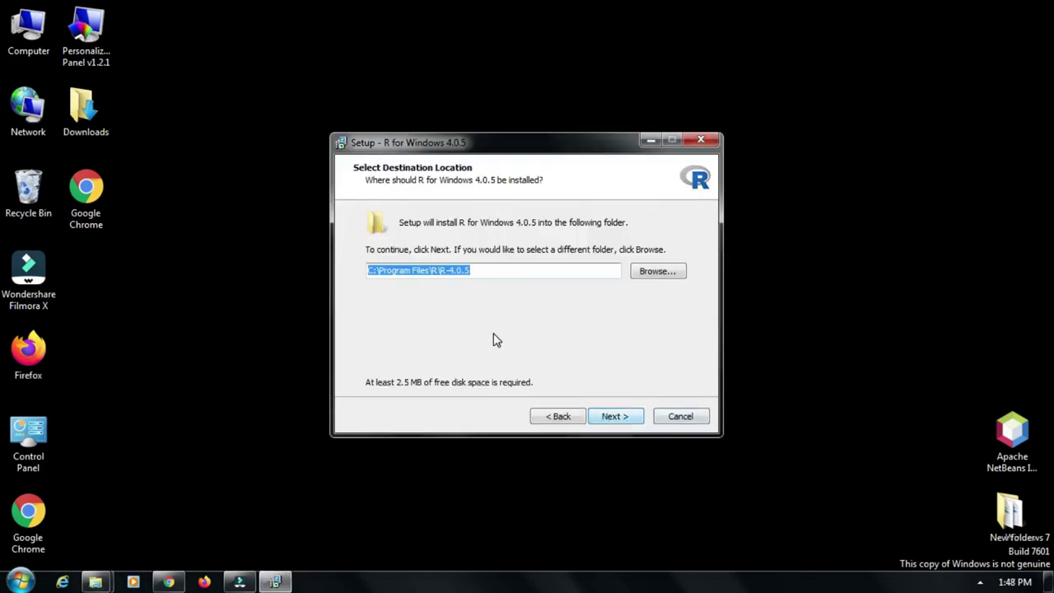
{"action": "left_click_drag", "start_coordinate": [490, 273], "coordinate": [364, 275]}
{"action": "left_click", "coordinate": [610, 420]}
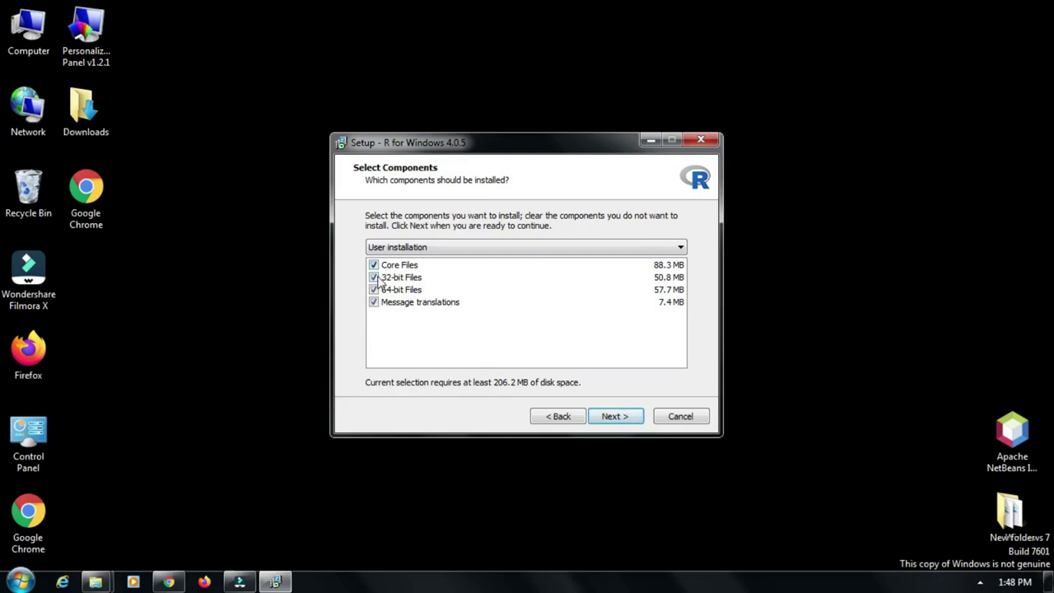
{"action": "left_click", "coordinate": [618, 420]}
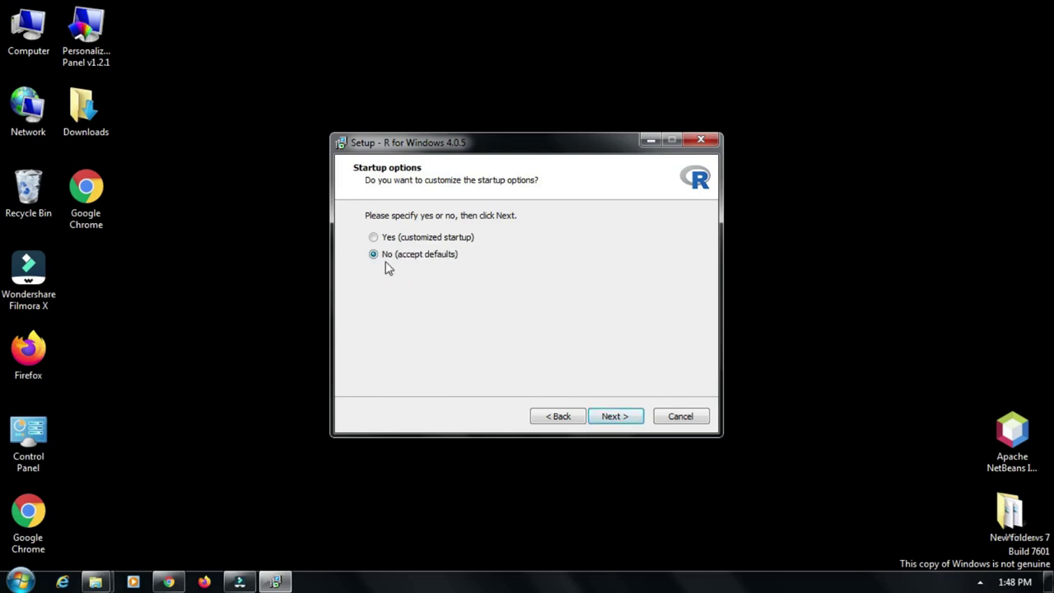
Accept the default startup options, Start Menu folder R and desktop shortcut, and complete the R 4.0.5 installation
{"action": "left_click", "coordinate": [610, 422]}
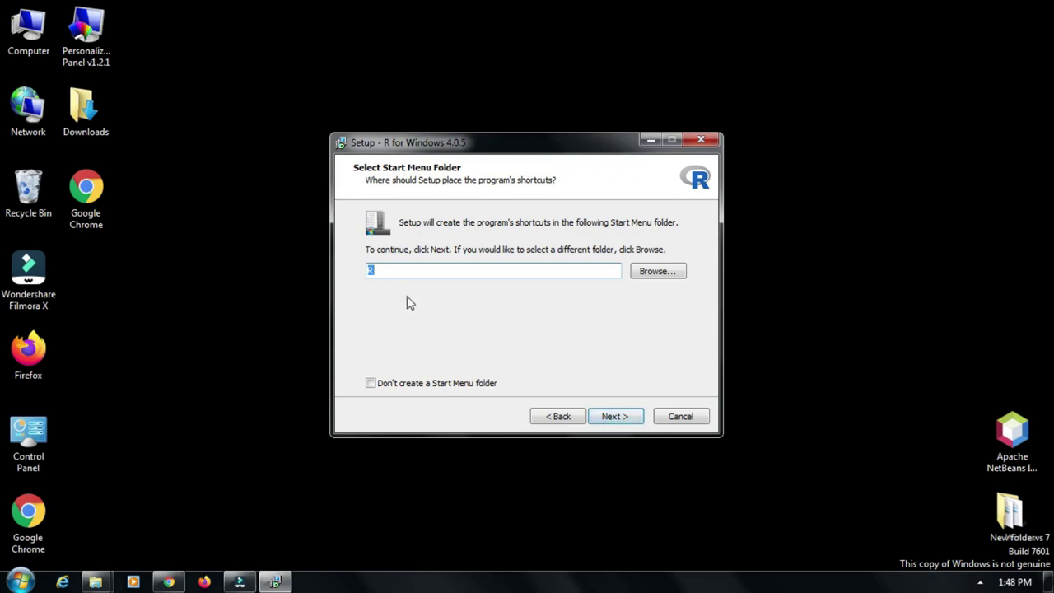
{"action": "left_click", "coordinate": [618, 420]}
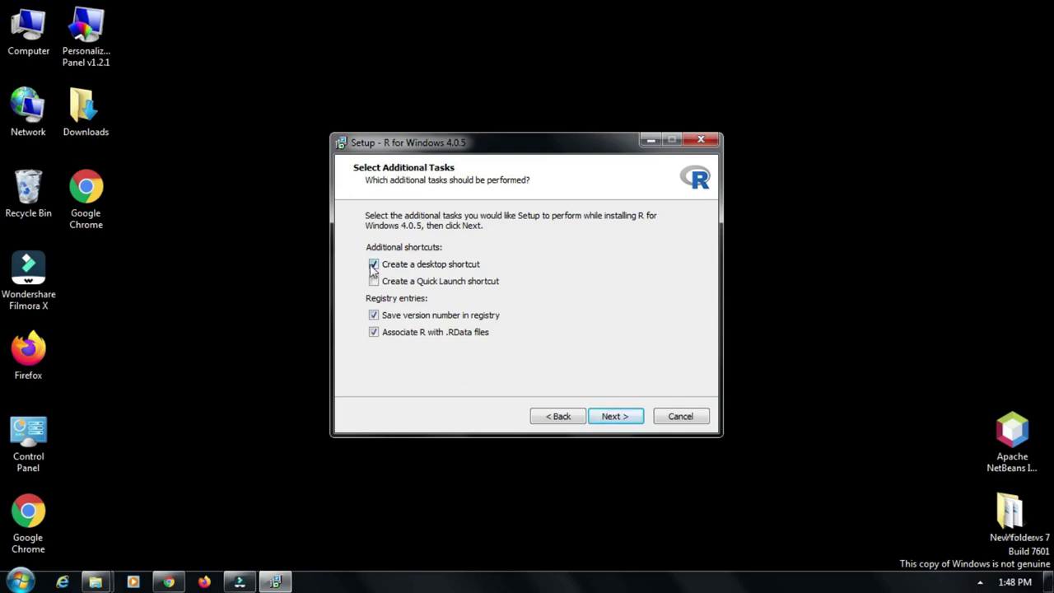
{"action": "left_click", "coordinate": [613, 419]}
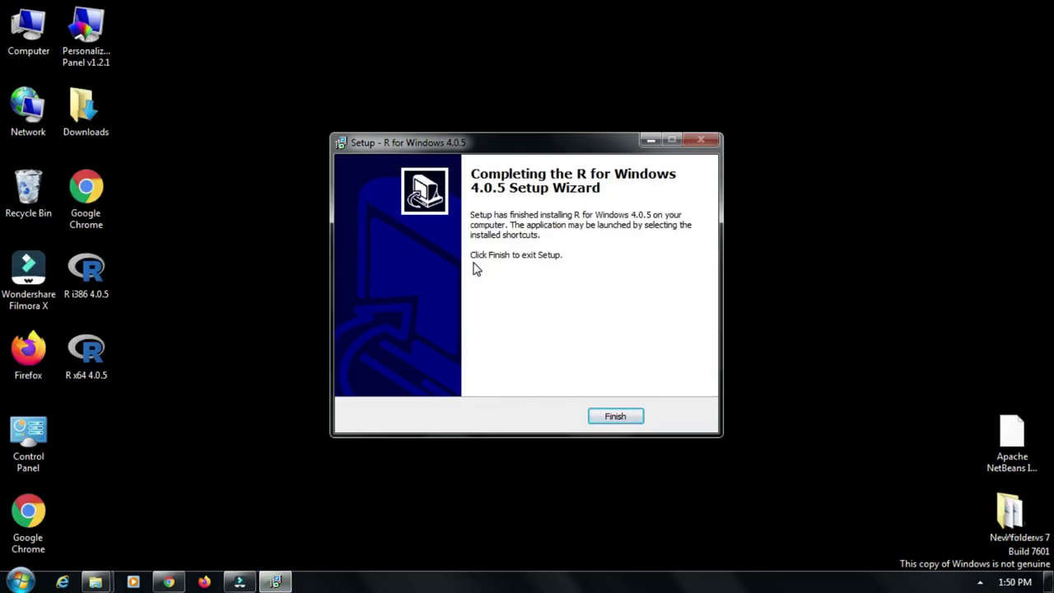
{"action": "left_click", "coordinate": [619, 420]}
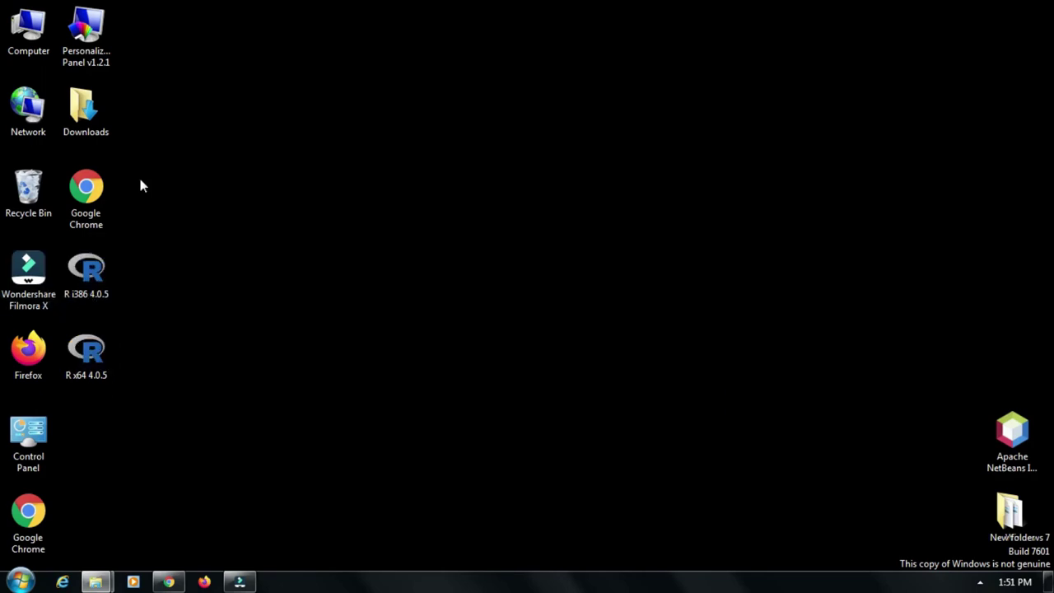
Launch the RStudio-1.4.1106 installer from the Downloads folder and continue past its welcome page
{"action": "double_click", "coordinate": [96, 119]}
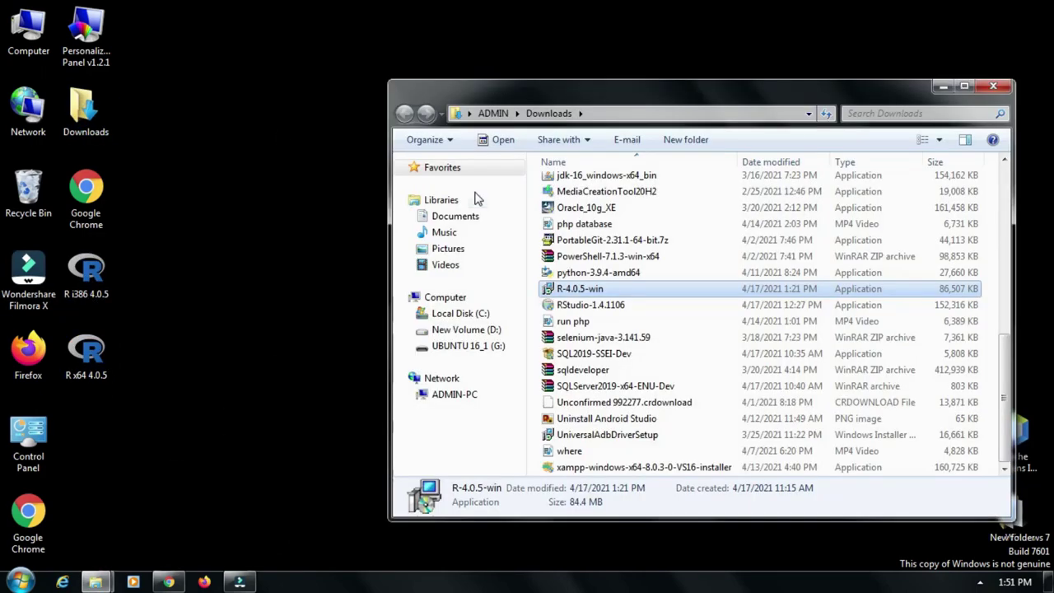
{"action": "left_click", "coordinate": [963, 88]}
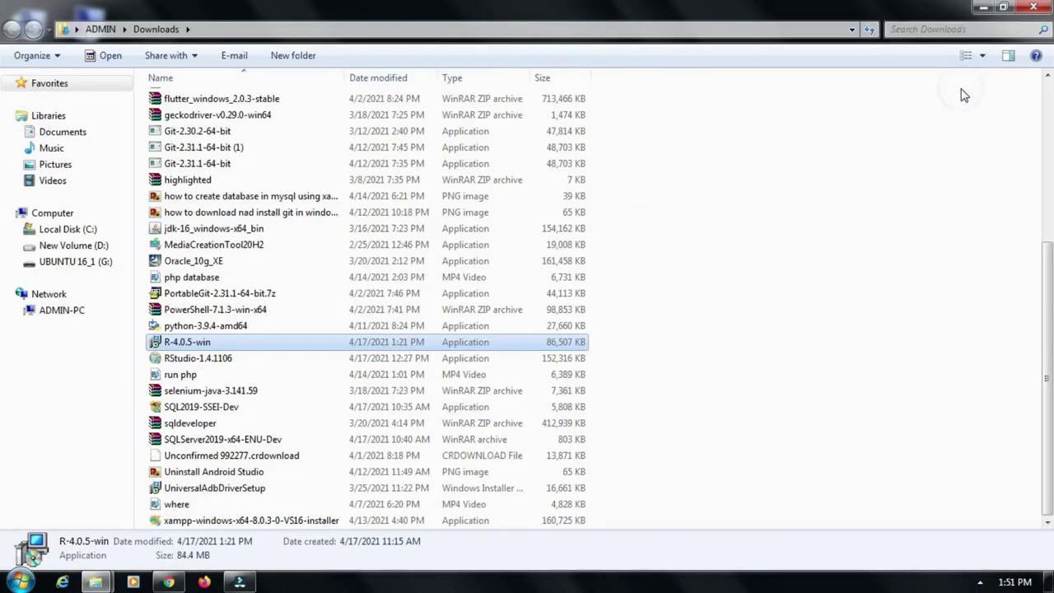
{"action": "double_click", "coordinate": [224, 359]}
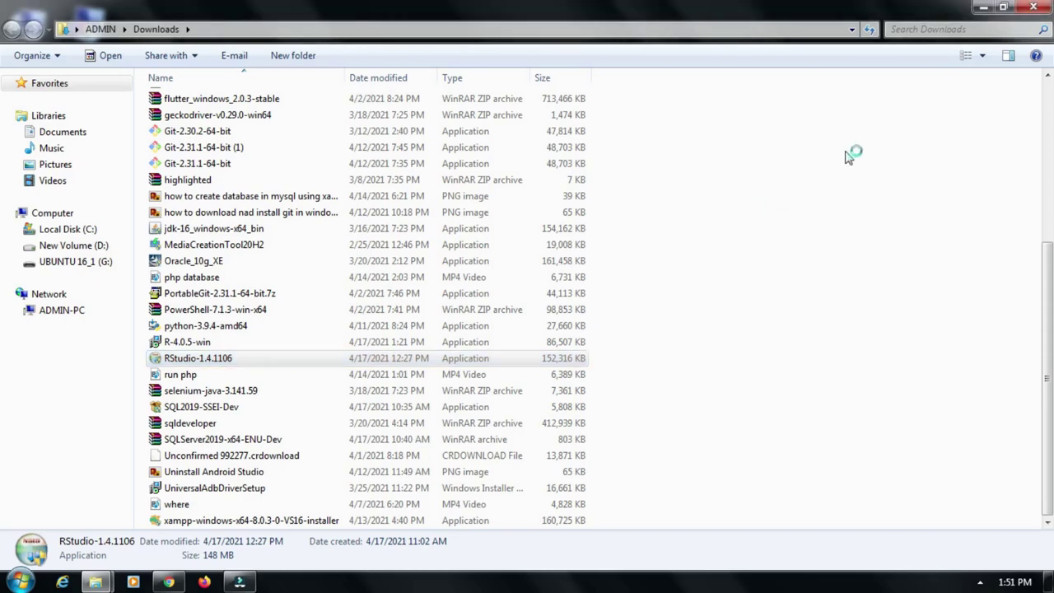
{"action": "left_click", "coordinate": [984, 10]}
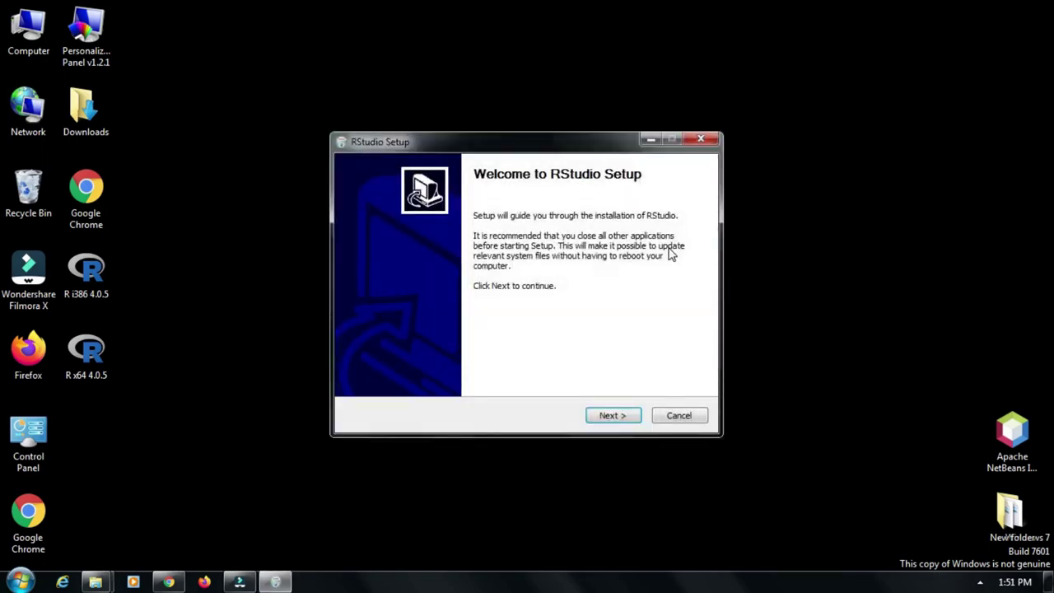
{"action": "left_click", "coordinate": [621, 425]}
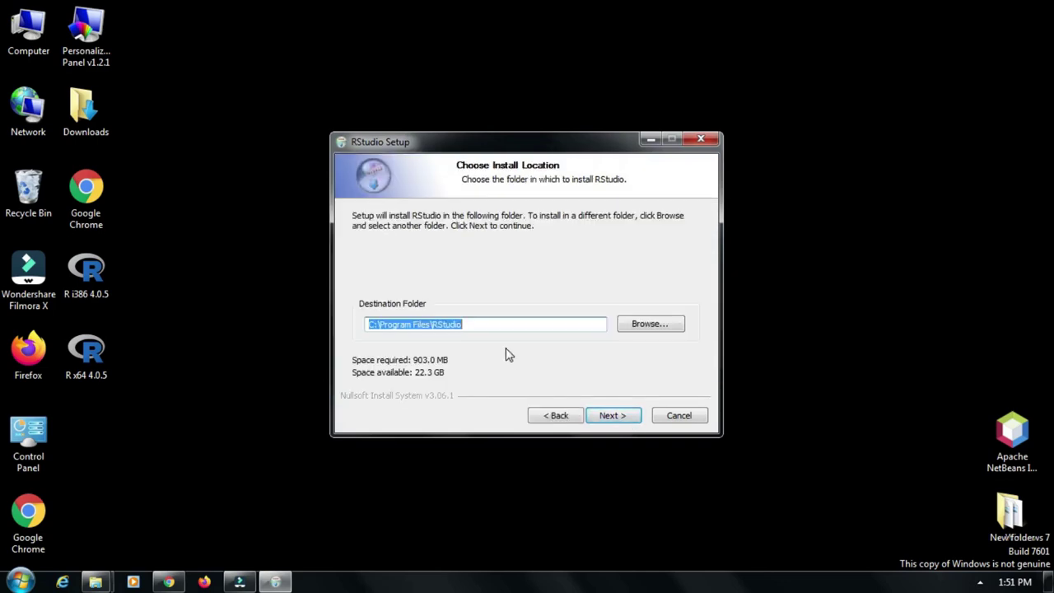
Install RStudio to C:\Program Files\RStudio with the default RStudio Start Menu folder and finish the setup
{"action": "left_click_drag", "start_coordinate": [475, 323], "coordinate": [352, 331]}
{"action": "left_click", "coordinate": [612, 416]}
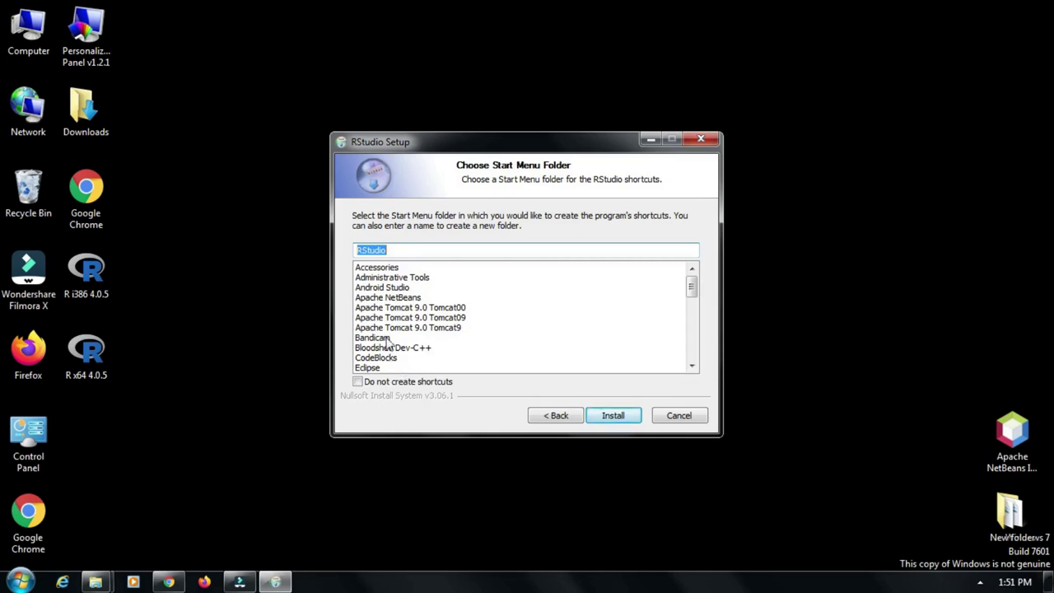
{"action": "left_click", "coordinate": [618, 418]}
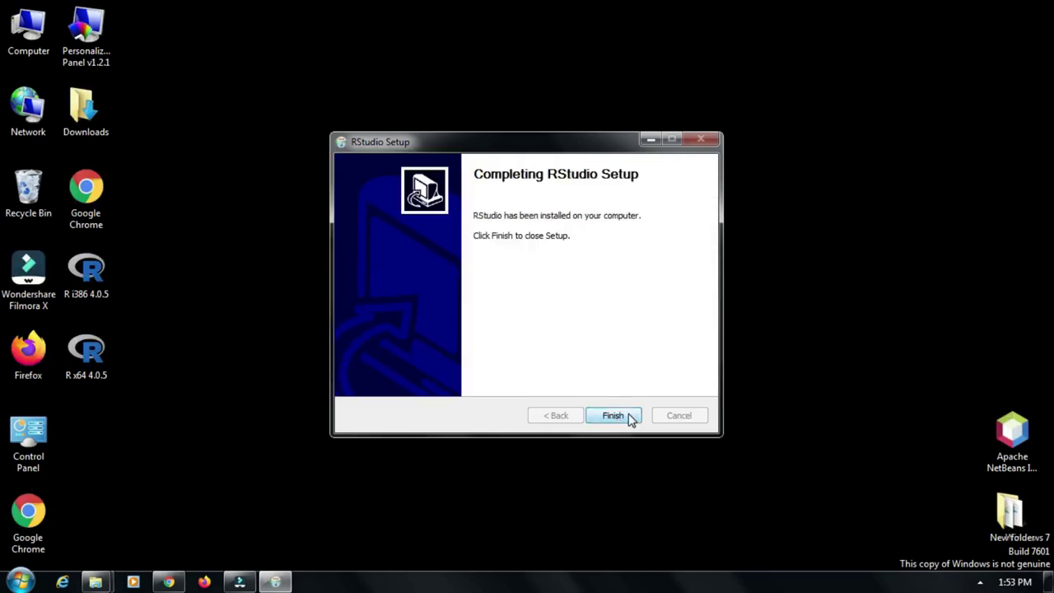
{"action": "left_click", "coordinate": [614, 426]}
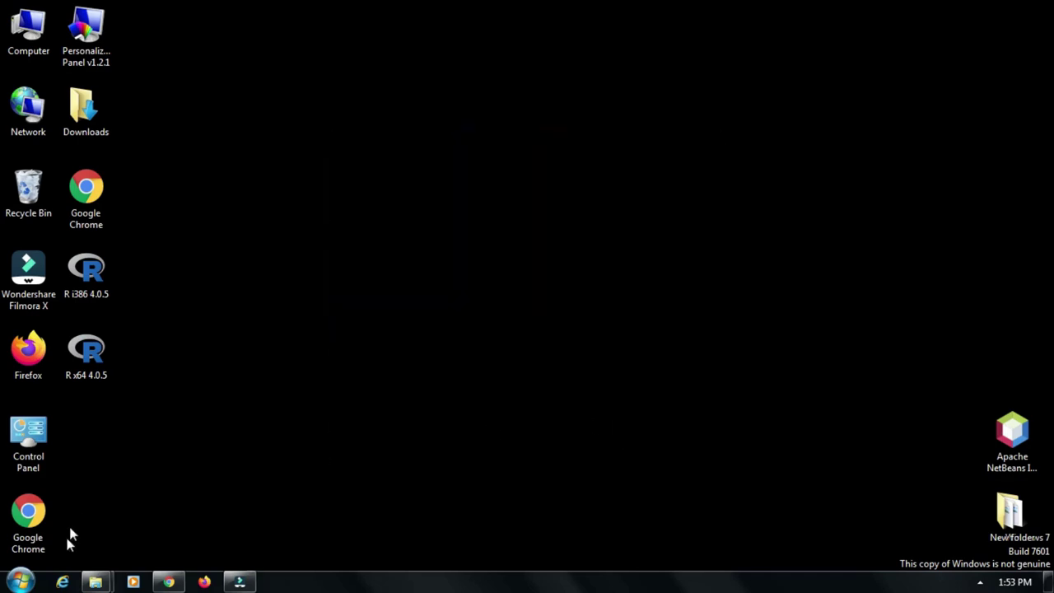
Launch R i386 4.0.5 and maximize its R Console window
{"action": "left_click", "coordinate": [18, 583]}
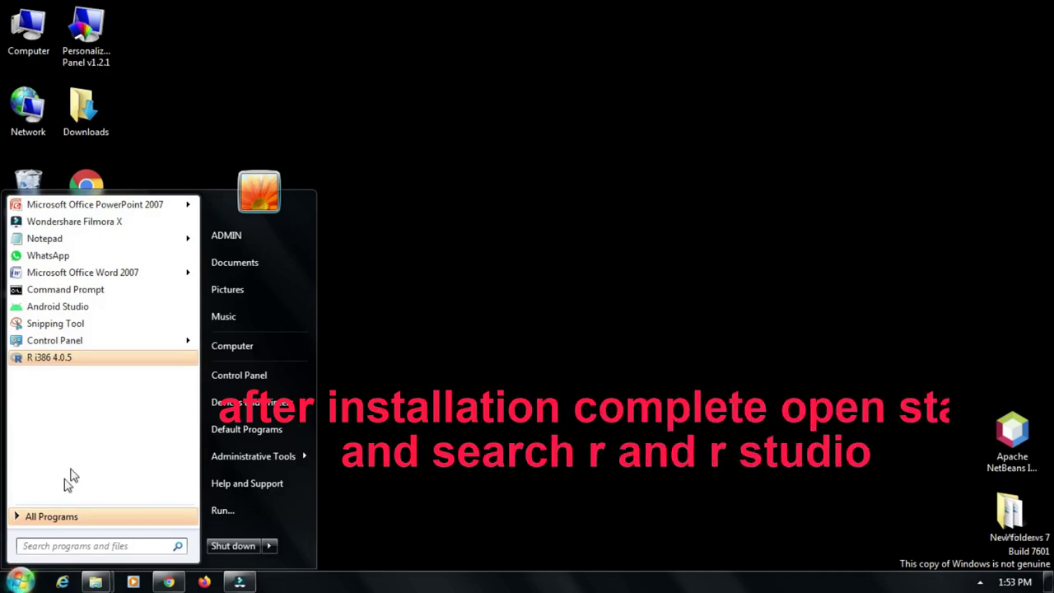
{"action": "left_click", "coordinate": [71, 360]}
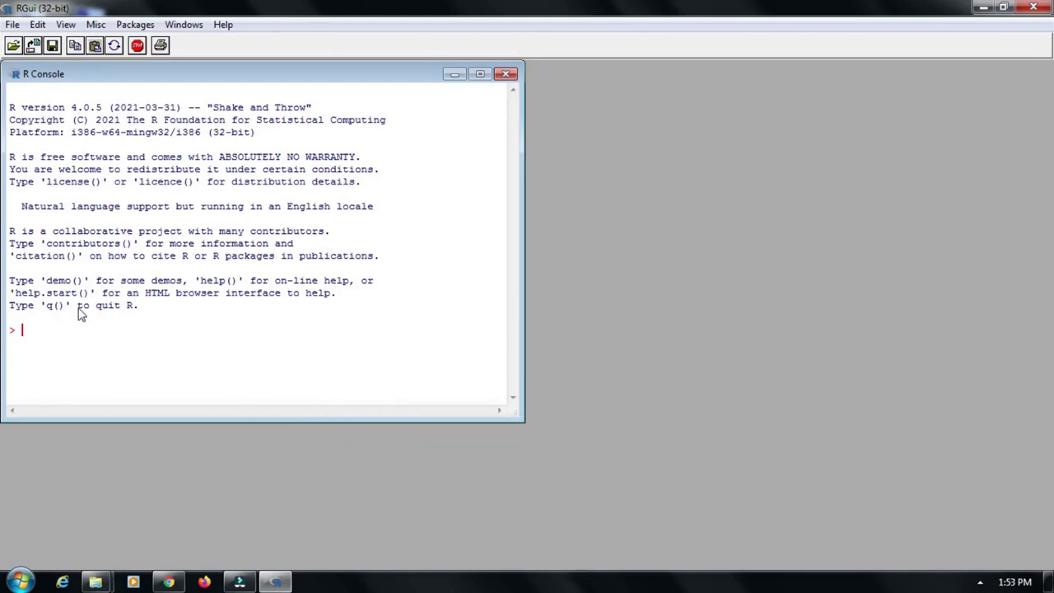
{"action": "left_click", "coordinate": [480, 74]}
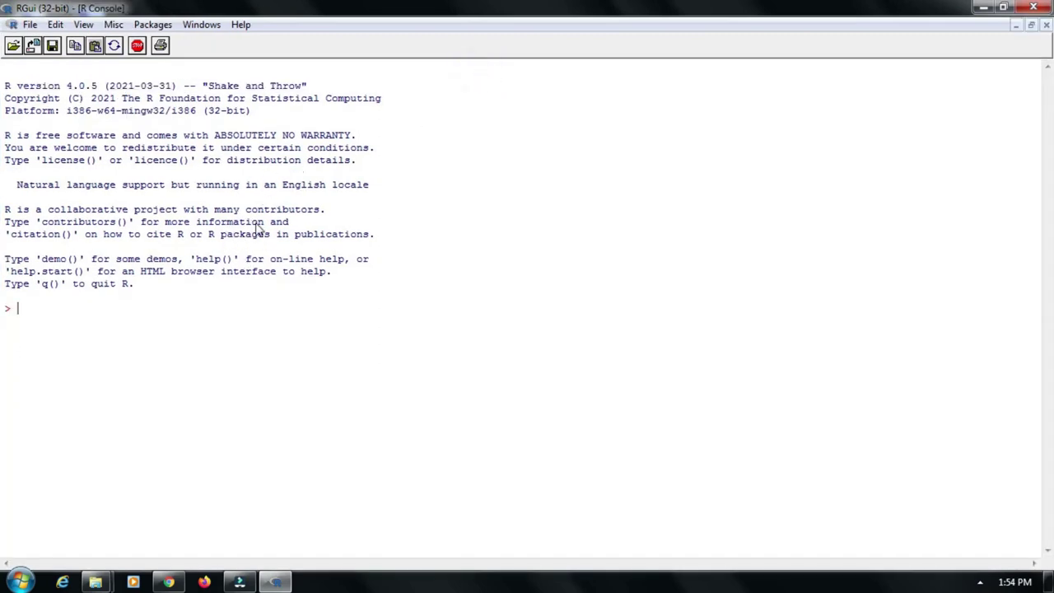
Search the installed programs for "rs", launch RStudio and decline automatic crash report uploads
{"action": "left_click", "coordinate": [21, 582]}
{"action": "type", "text": "rs"}
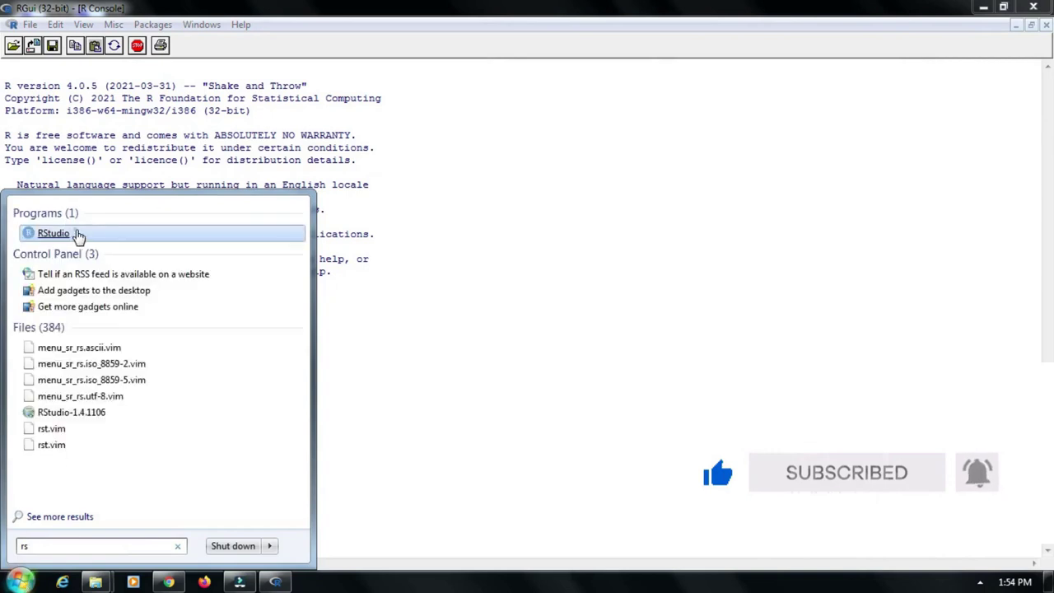
{"action": "left_click", "coordinate": [76, 233]}
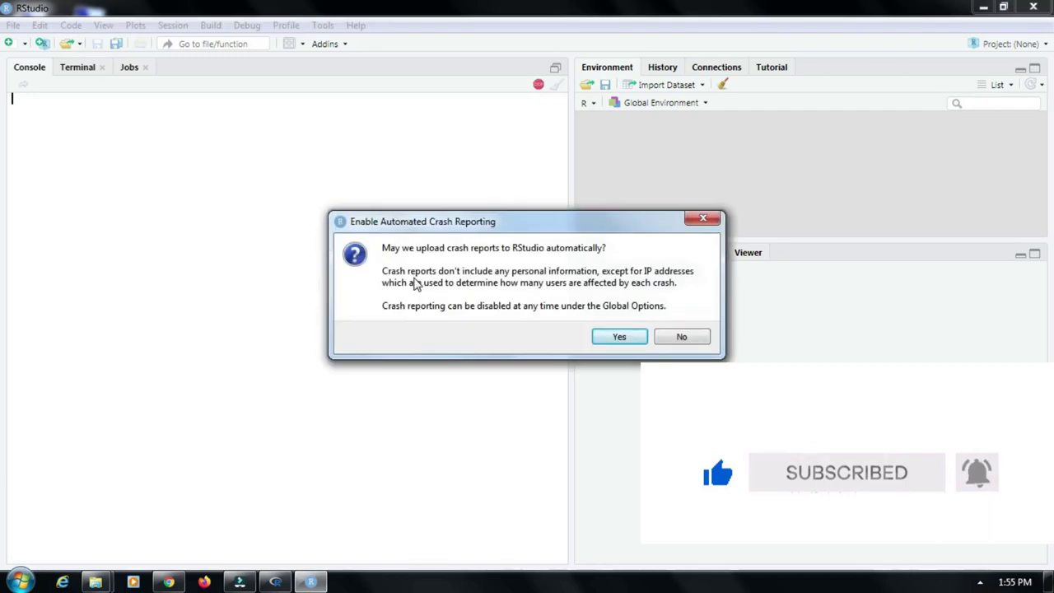
{"action": "left_click", "coordinate": [620, 339]}
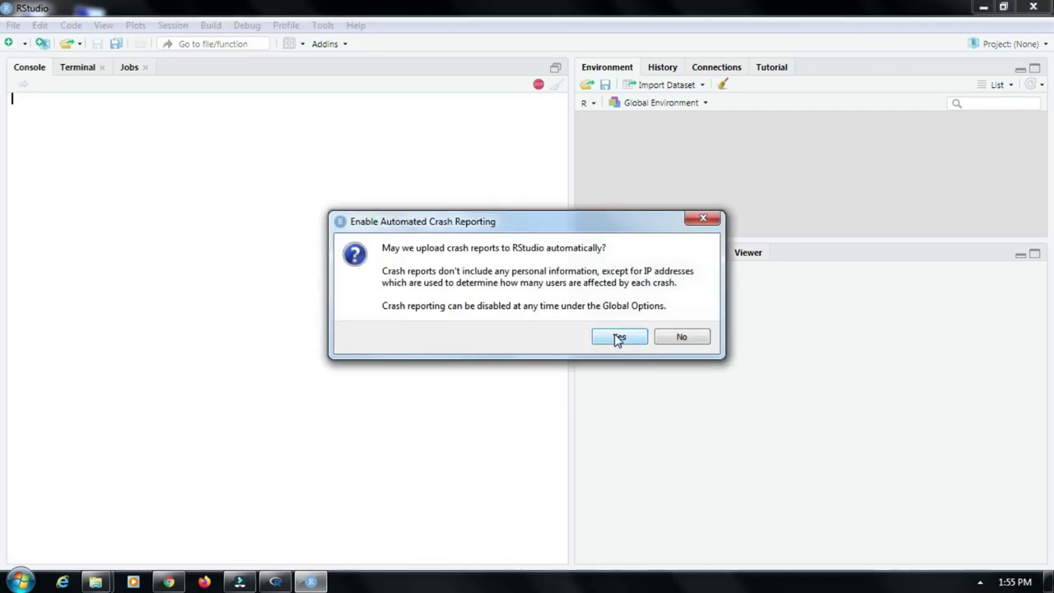
{"action": "left_click", "coordinate": [673, 338]}
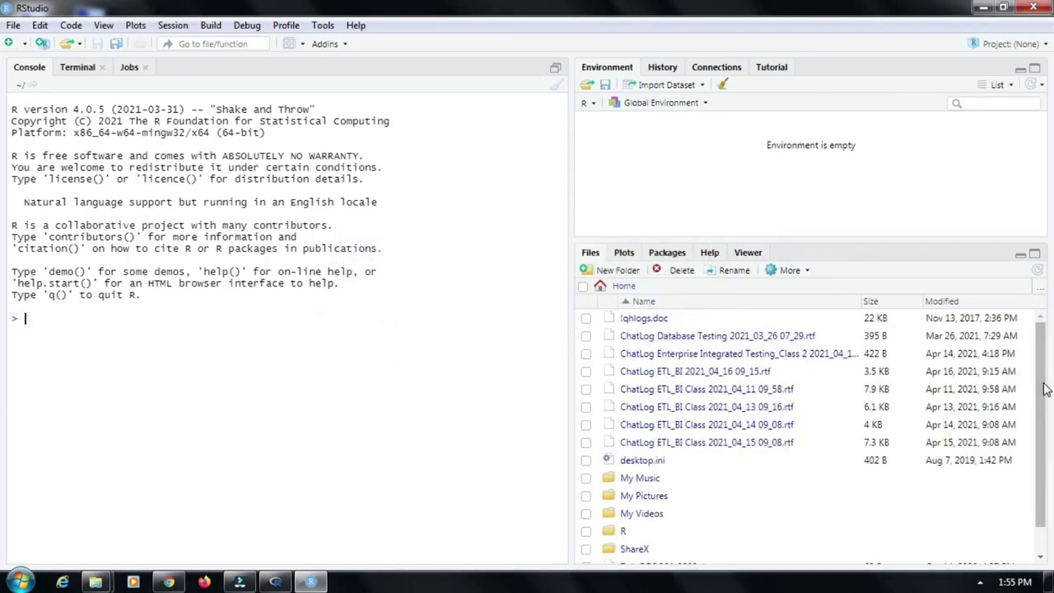
{"action": "left_click_drag", "start_coordinate": [1041, 389], "coordinate": [1052, 345]}
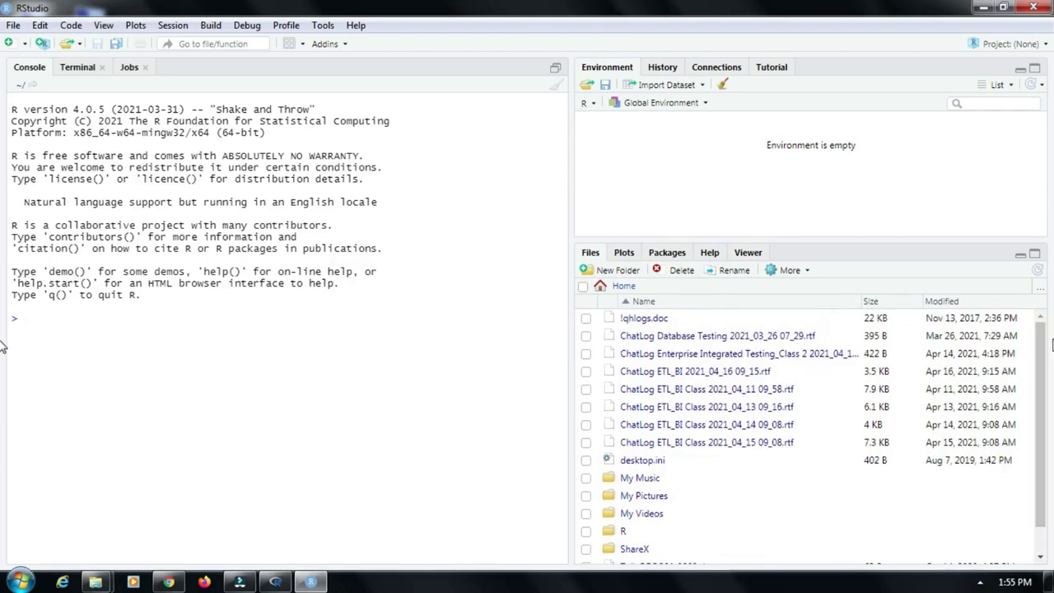